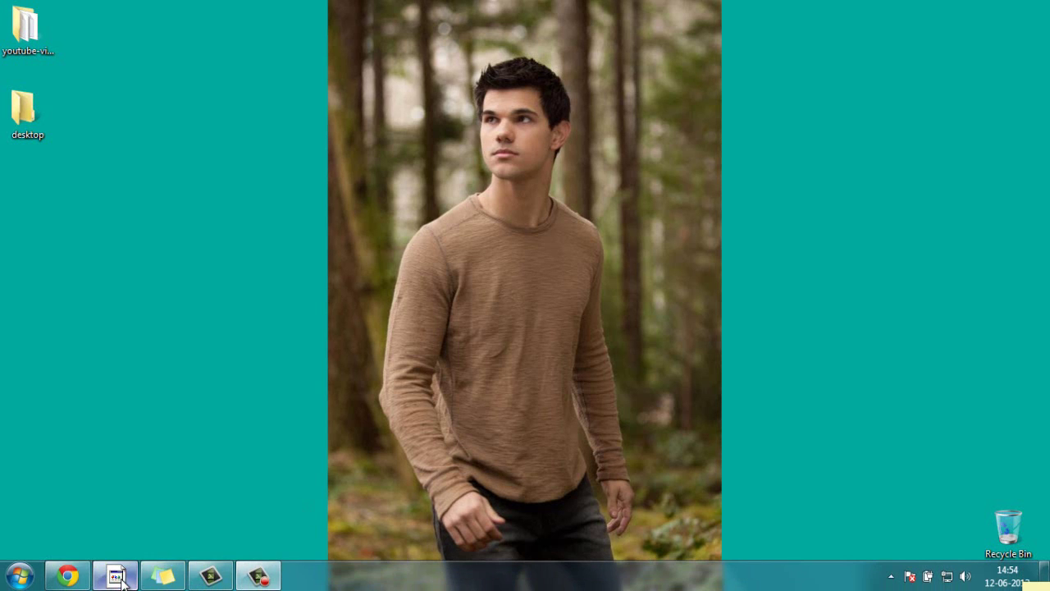
Bring the Firefox window with the Gmail inbox to the front from the taskbar.
click(122, 579)
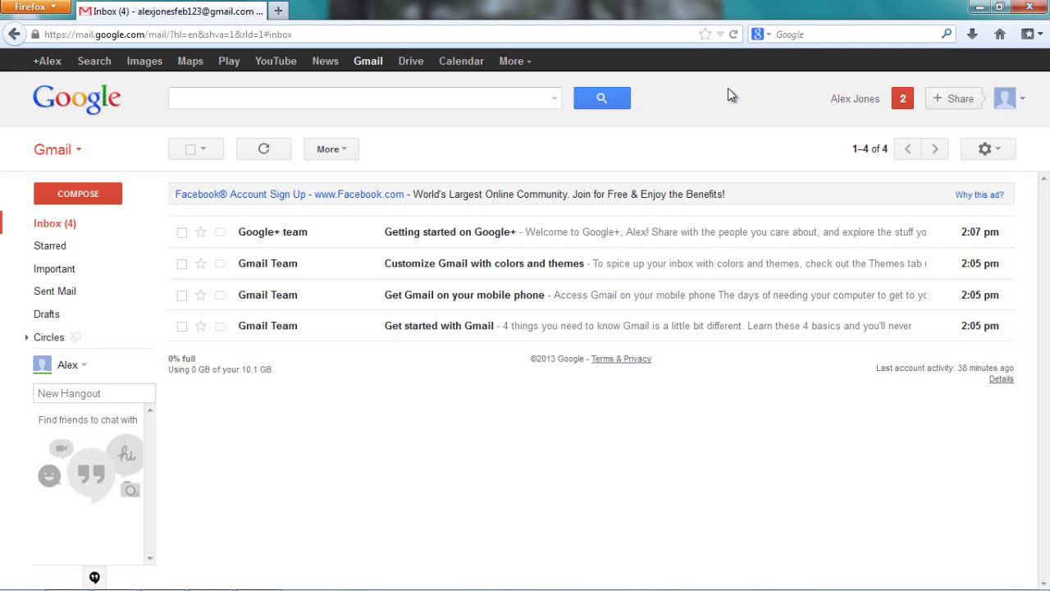
Show the profile avatar's account popup over the Gmail inbox.
click(1009, 105)
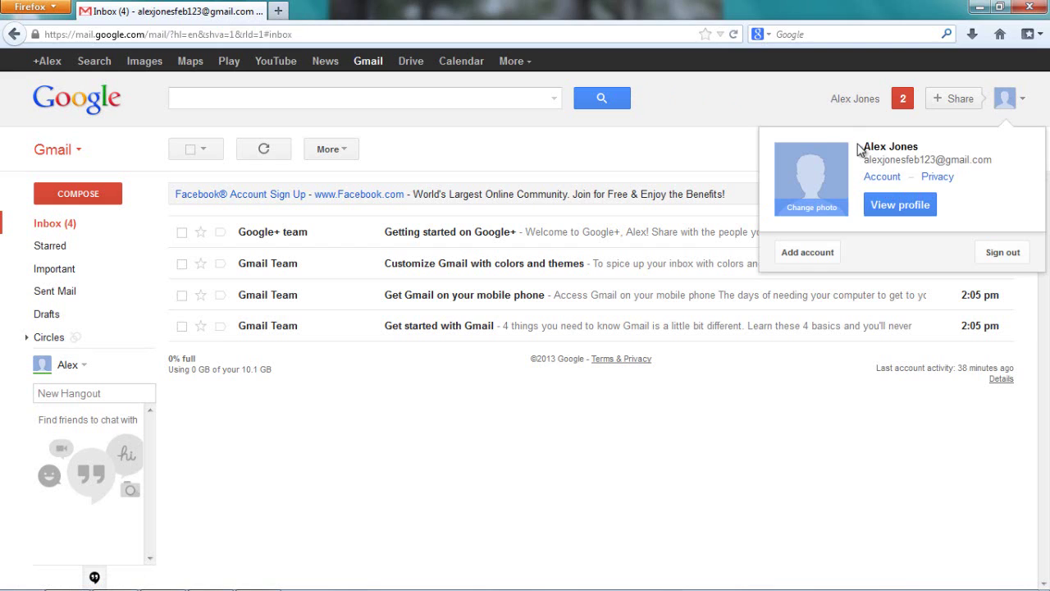
drag(860, 150, 919, 149)
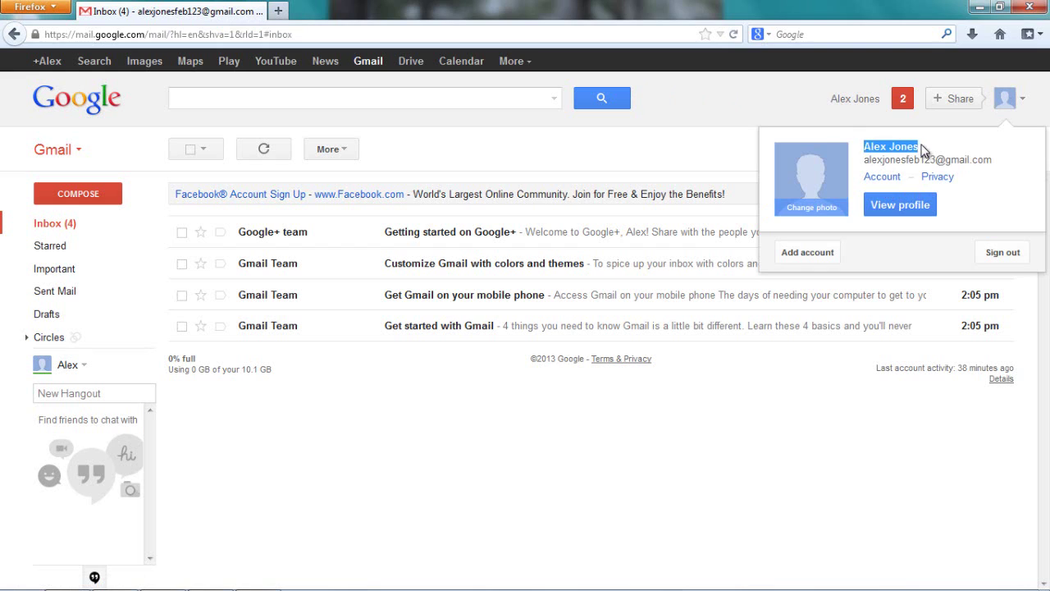
Open Google Account settings in a new tab, scrolled to Account Management.
click(880, 177)
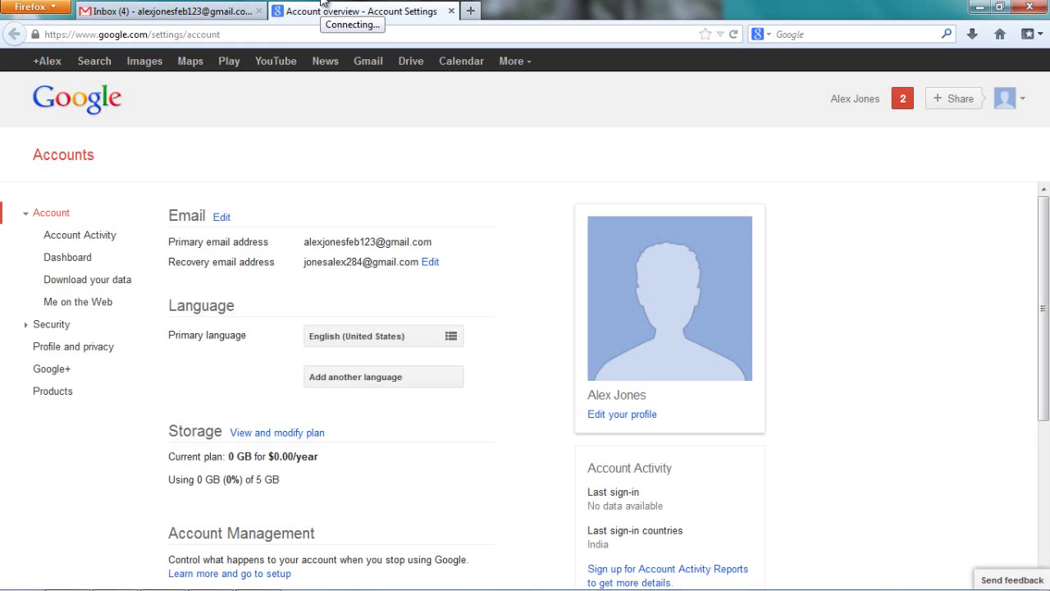
scroll(246, 205, down, 5)
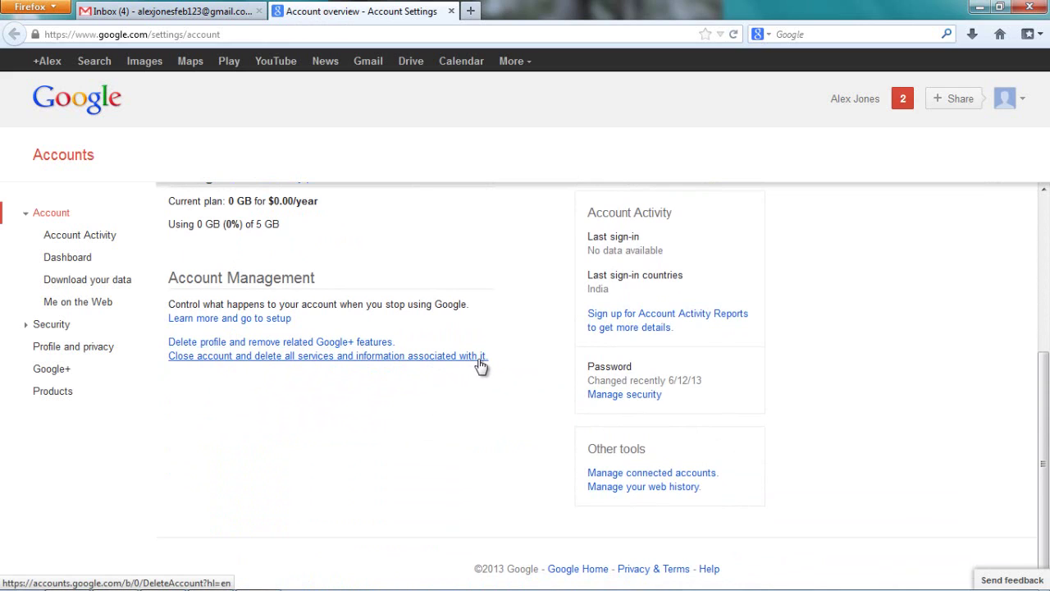
Choose 'Close account and delete all services and information associated with it'.
click(407, 361)
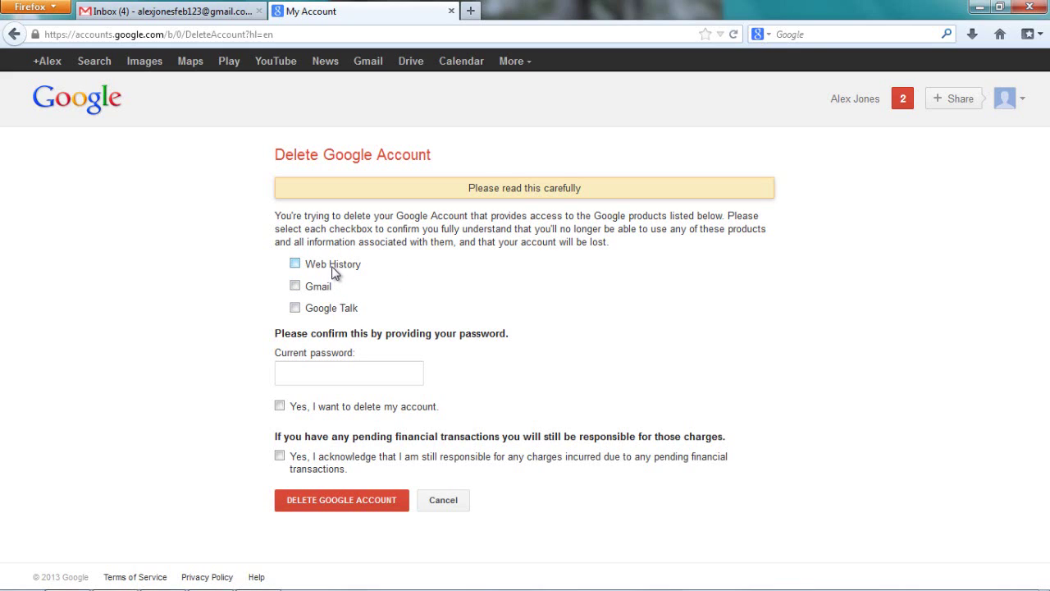
Tick Web History and Google Talk, enter the password, check both Yes confirmations, and submit.
click(294, 263)
click(295, 308)
click(292, 373)
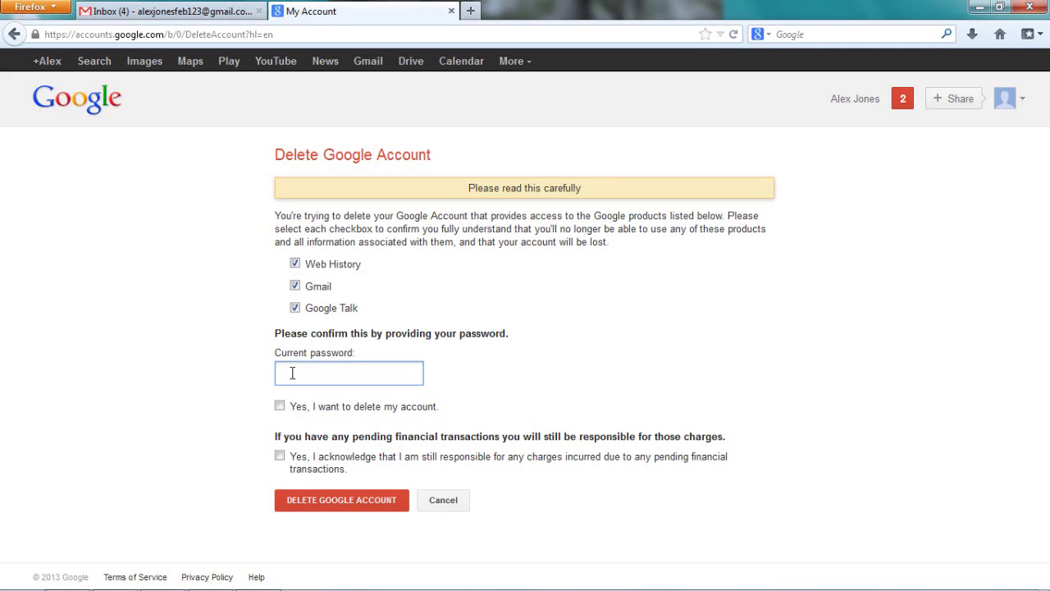
text(••••)
text(••••••)
text(•••)
text(•••)
text(••••)
click(280, 406)
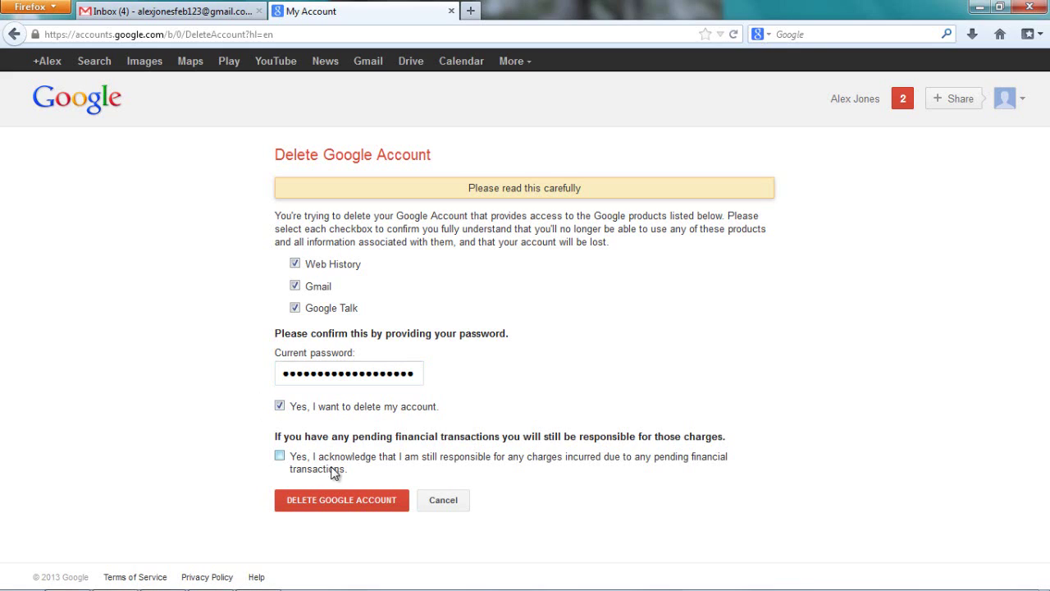
click(279, 456)
click(313, 506)
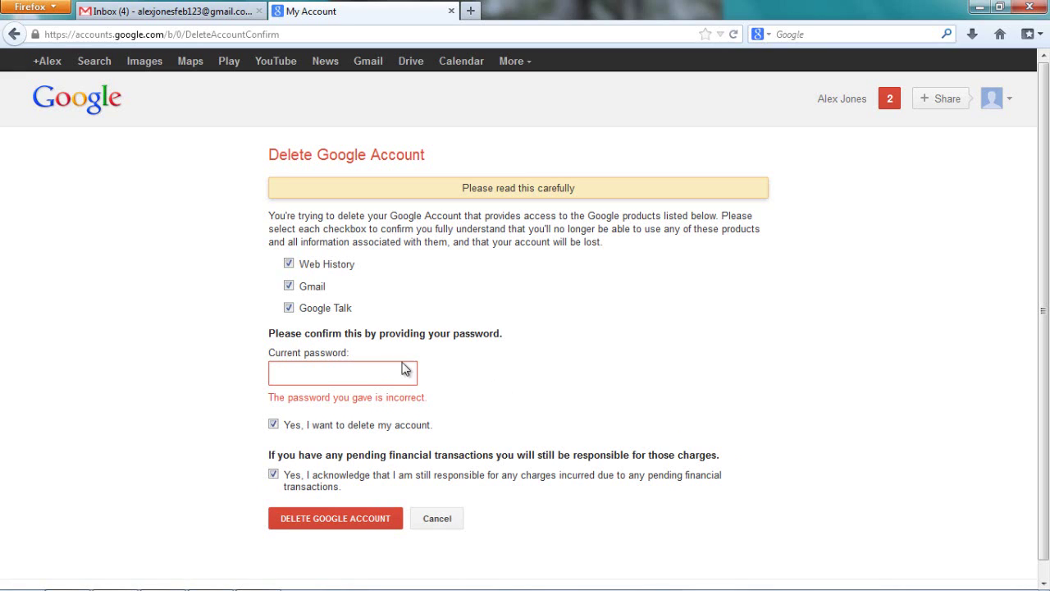
Retype the account password in Current password, fixing one typo, then close the Gmail tab.
click(352, 372)
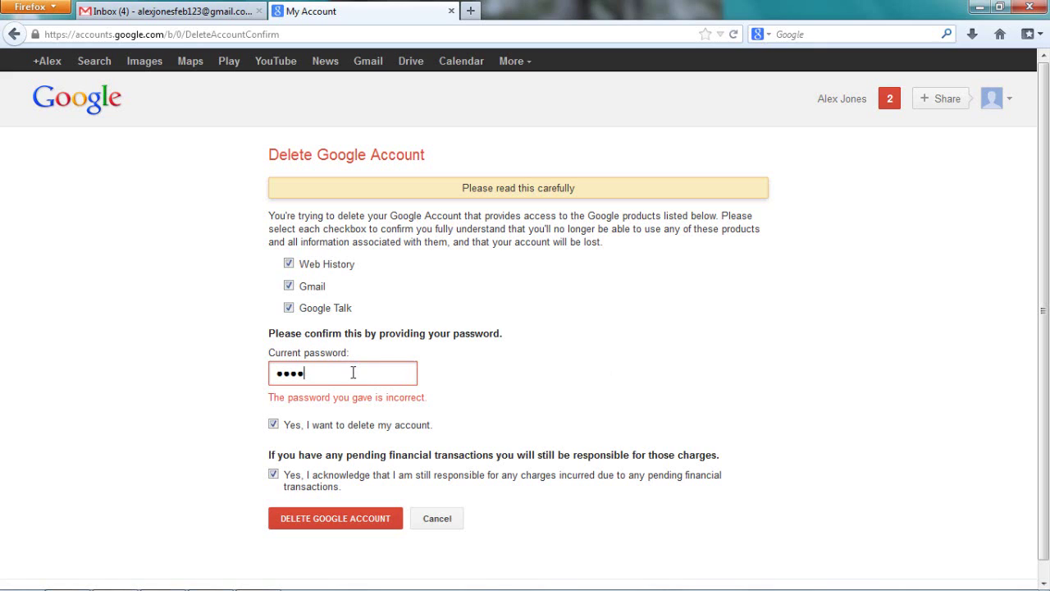
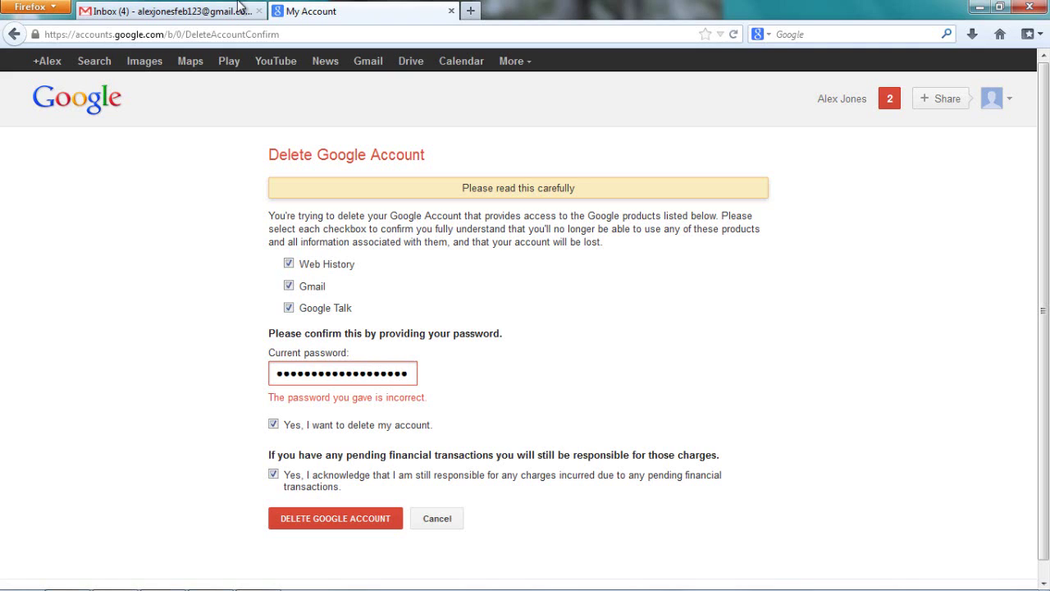
click(259, 11)
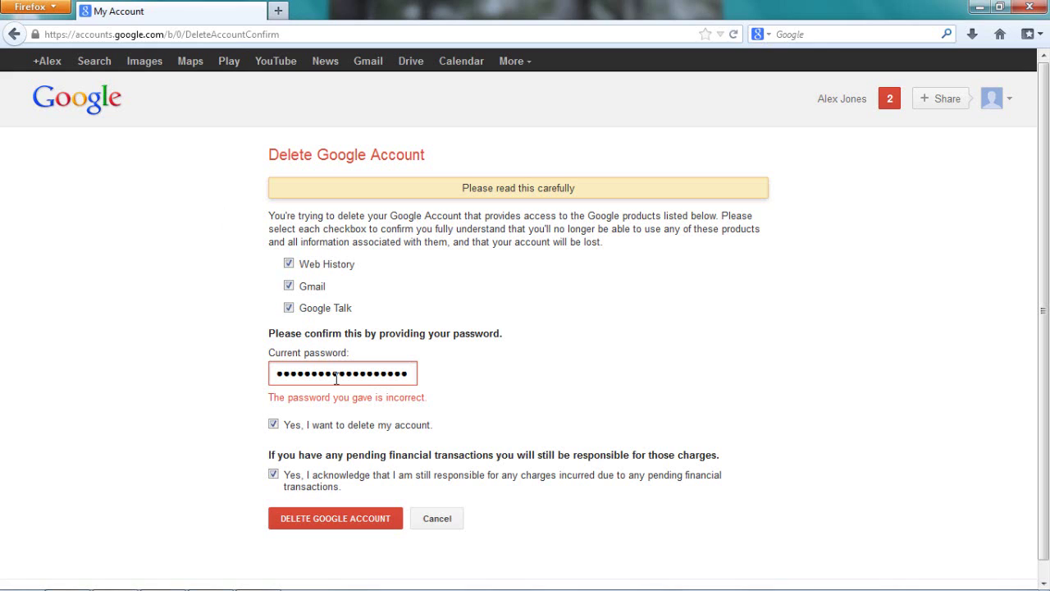
Resubmit the form with the DELETE GOOGLE ACCOUNT button.
click(309, 517)
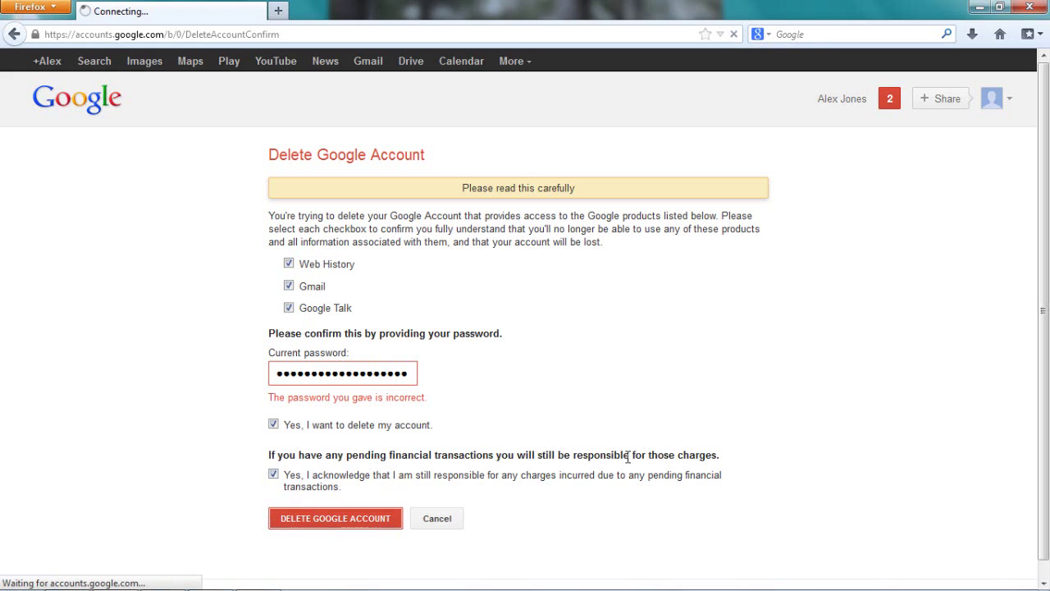